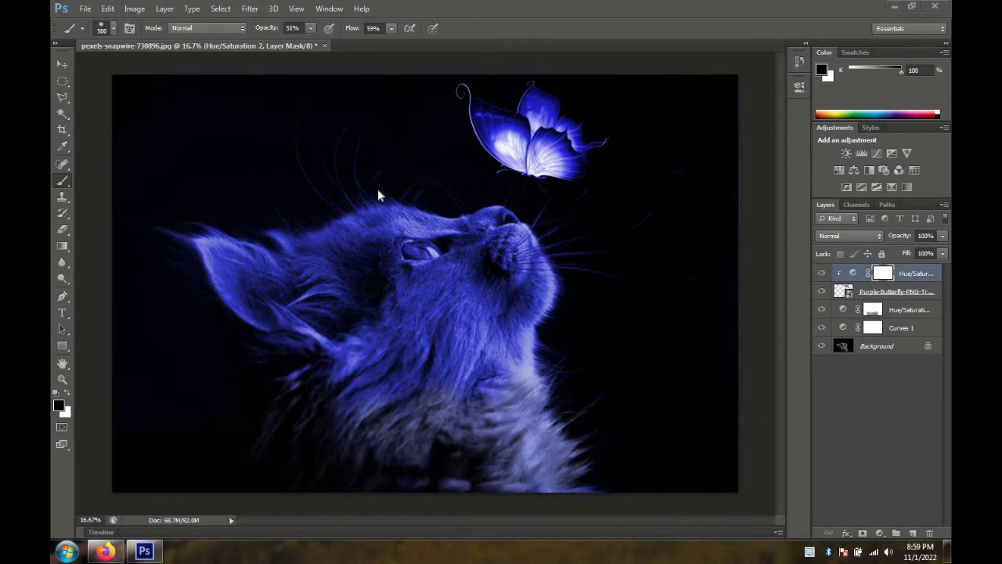
Close the composite without saving and reopen pexels-snapwire-730896.jpg from the Desktop.
click(324, 46)
click(487, 218)
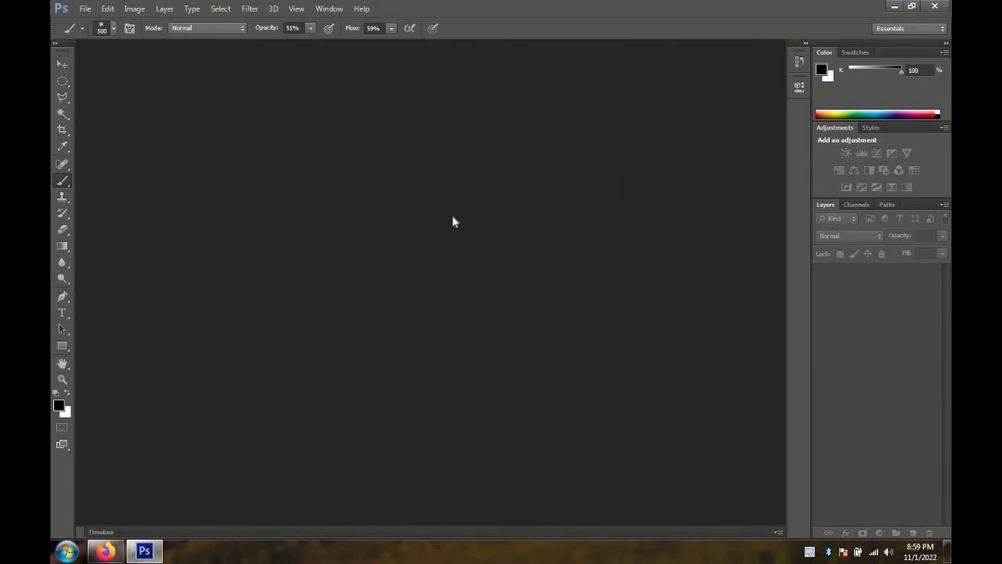
click(84, 9)
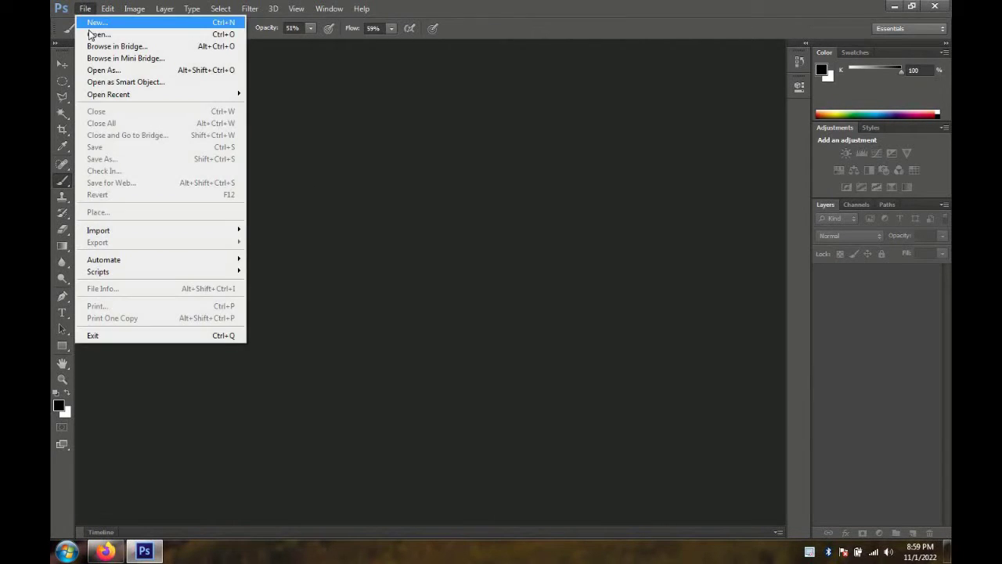
click(96, 34)
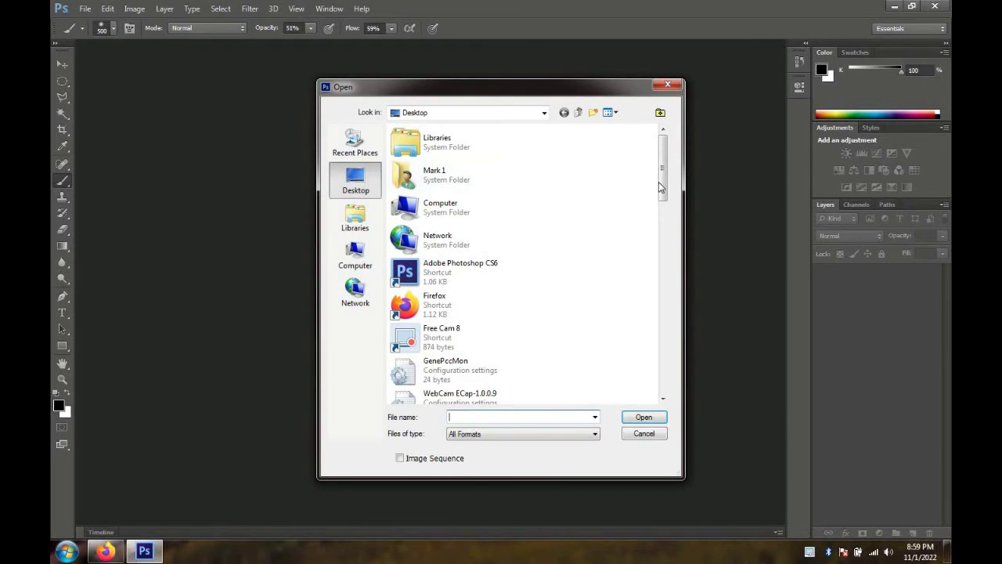
drag(664, 196, 671, 333)
double_click(494, 280)
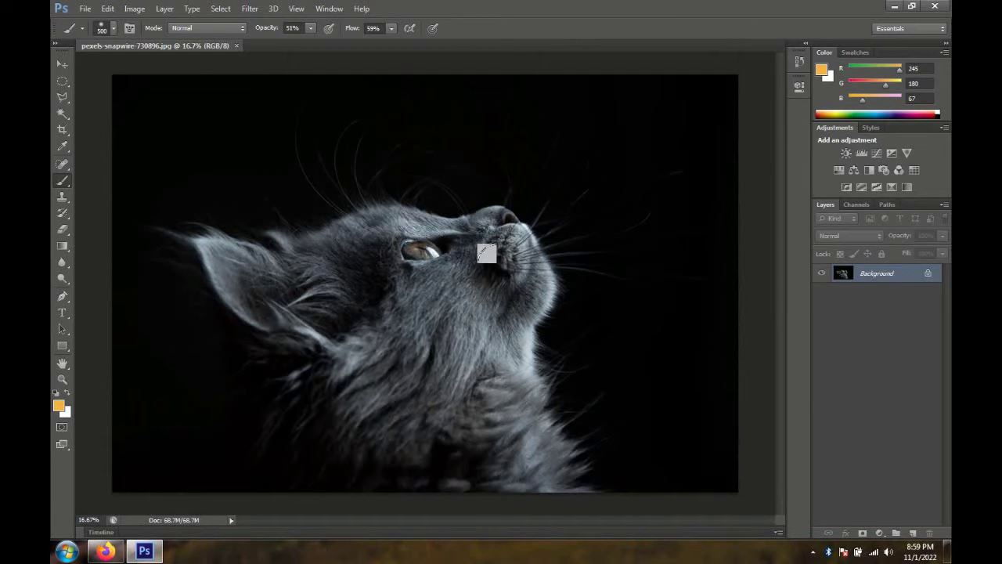
Add a Curves adjustment layer with two points raised to brighten the kitten.
click(63, 65)
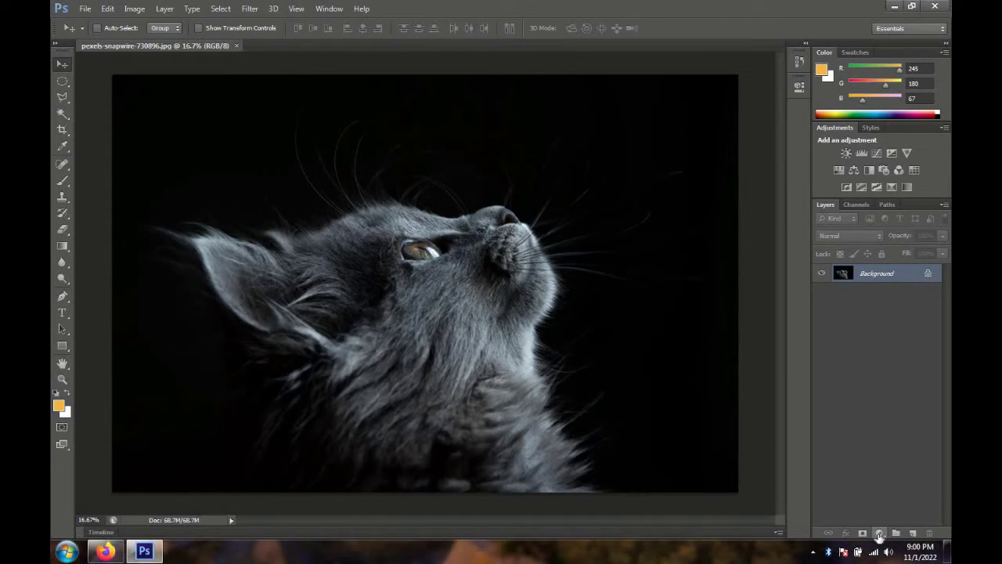
click(879, 534)
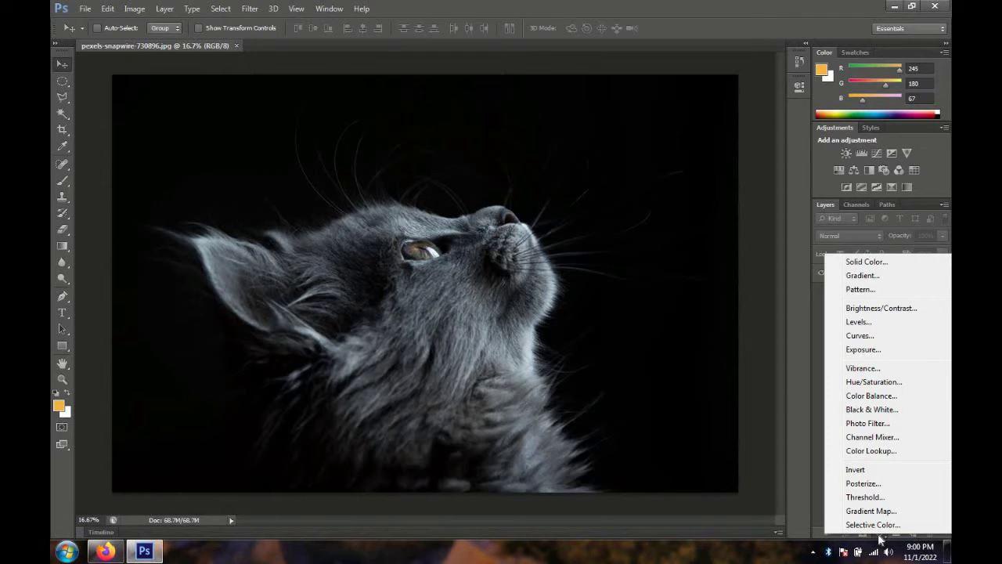
click(858, 335)
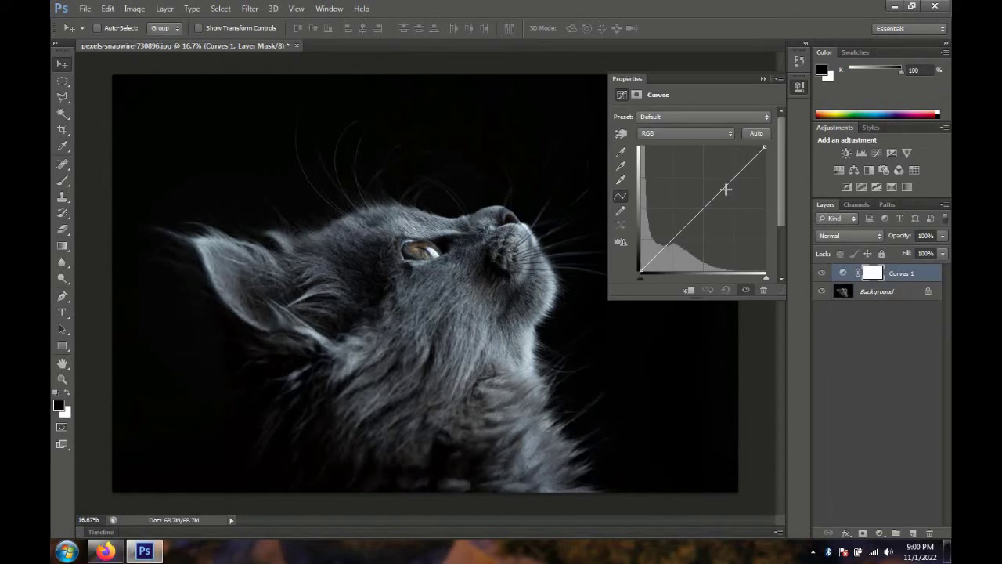
drag(715, 196, 698, 177)
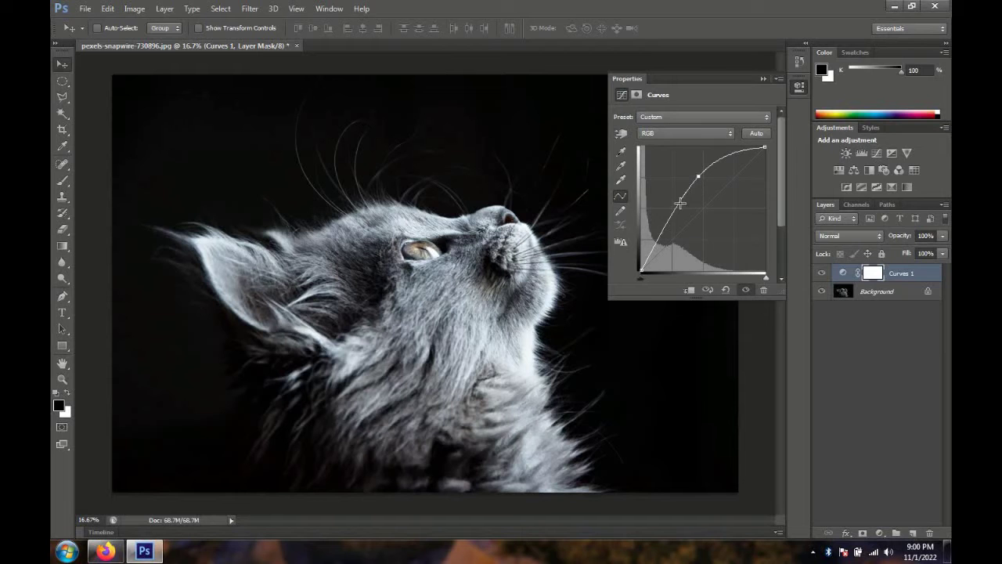
drag(667, 208, 680, 214)
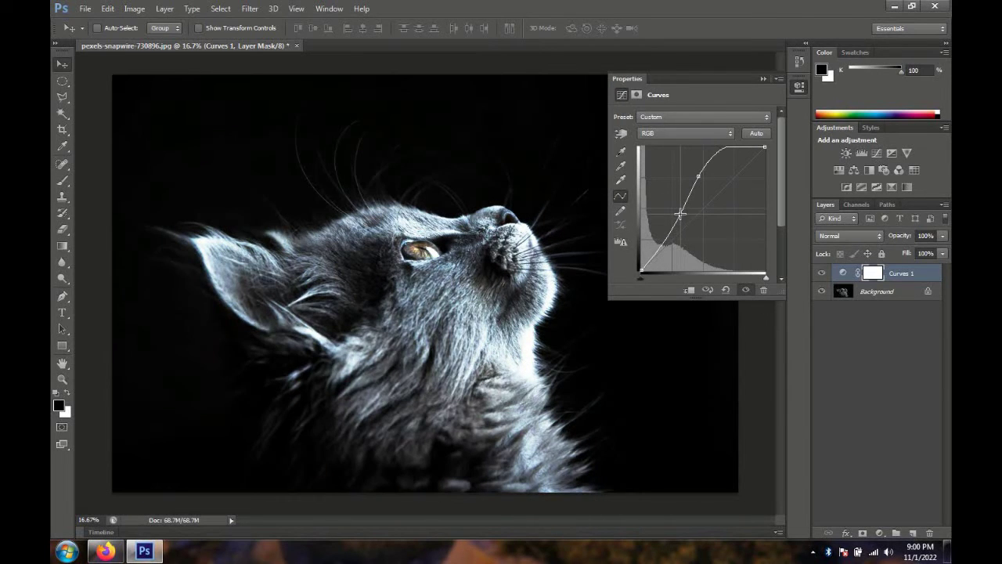
Paint black on the Curves mask along the bottom of the image.
click(764, 78)
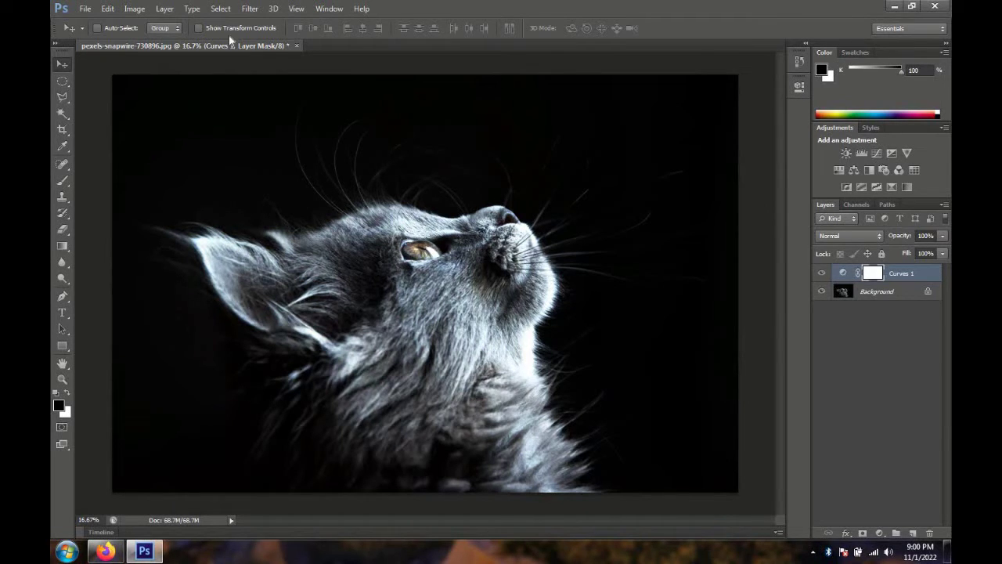
click(63, 181)
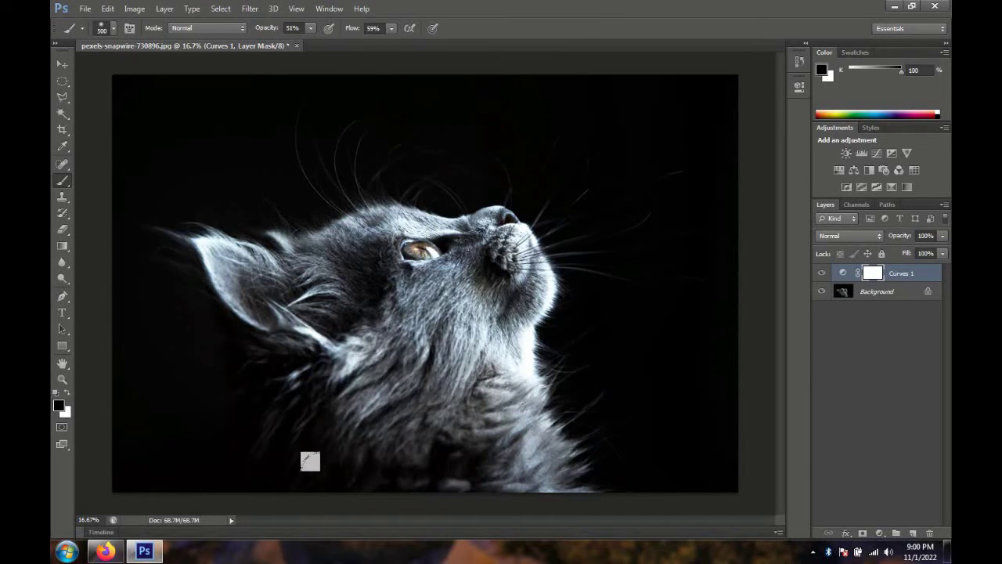
drag(394, 444, 500, 441)
Add a colorized Hue/Saturation layer with Hue 241, Saturation 56, Lightness -29.
click(879, 533)
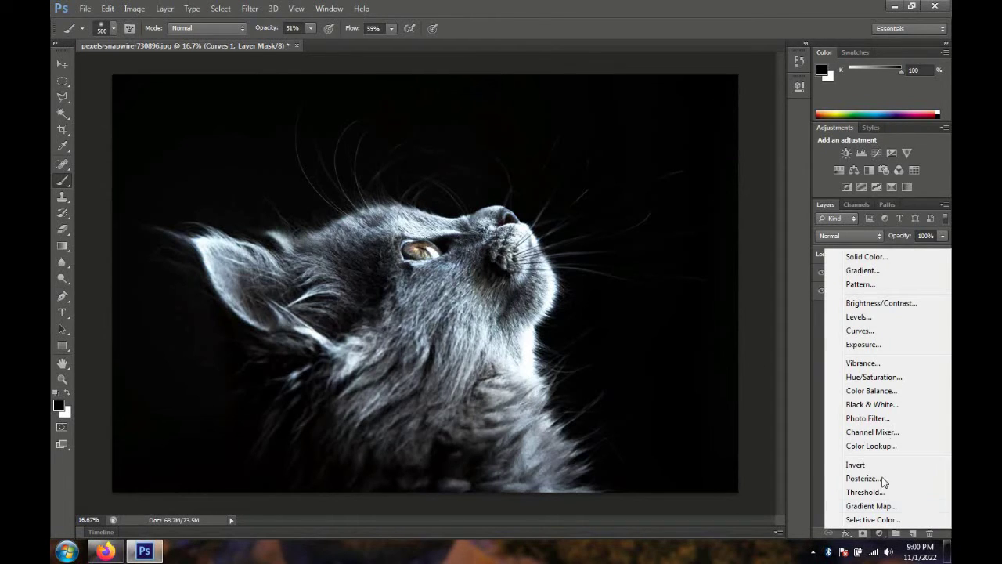
click(884, 379)
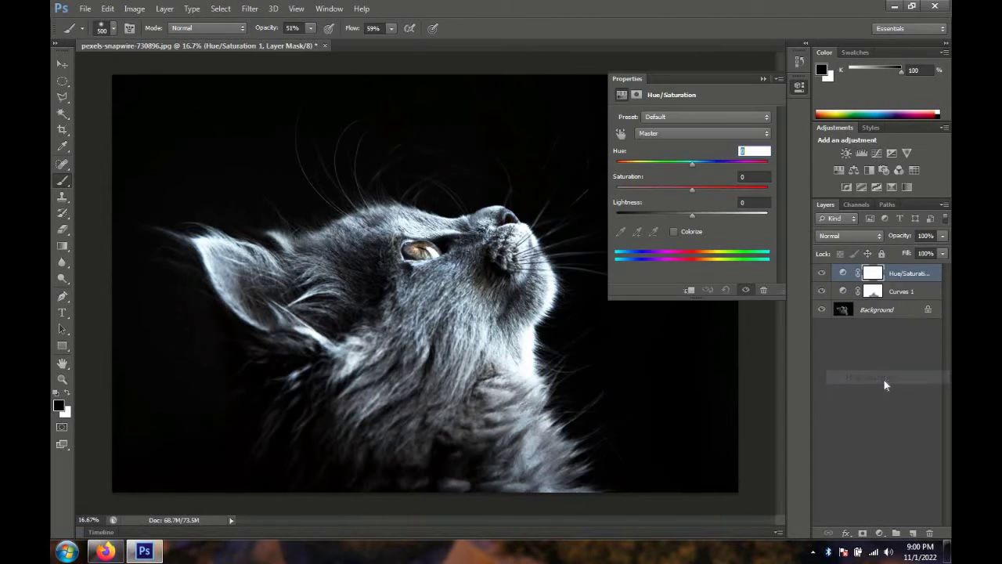
click(675, 233)
mouse_move(619, 164)
mouse_down()
mouse_move(736, 166)
mouse_move(722, 169)
mouse_up()
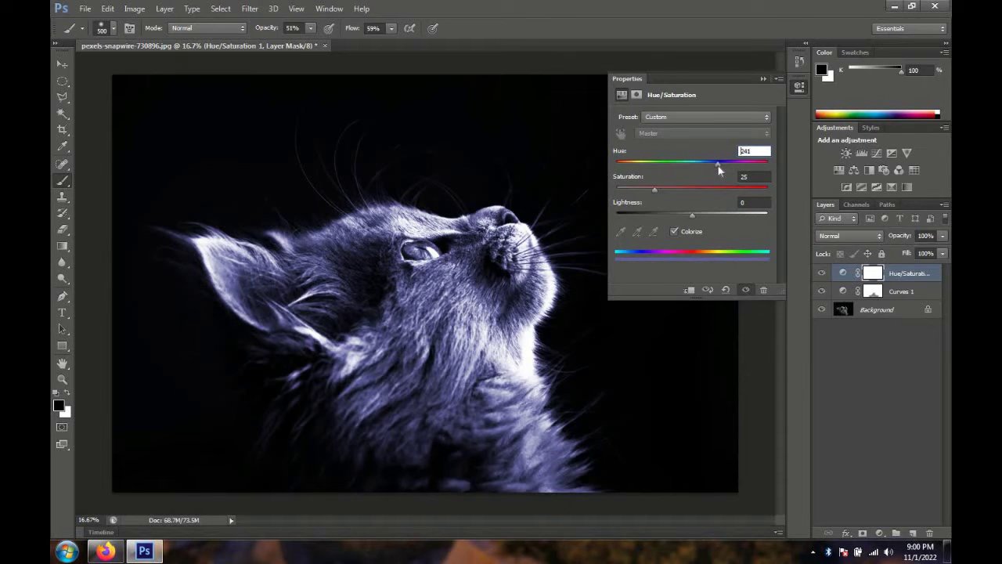
mouse_move(654, 189)
mouse_down()
mouse_move(733, 189)
mouse_move(706, 191)
mouse_up()
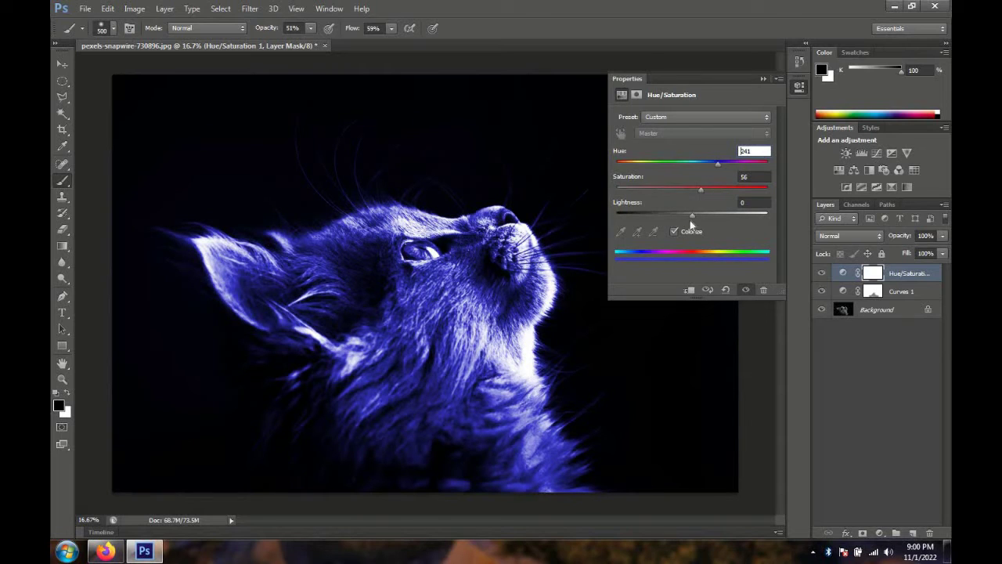
drag(669, 213, 671, 215)
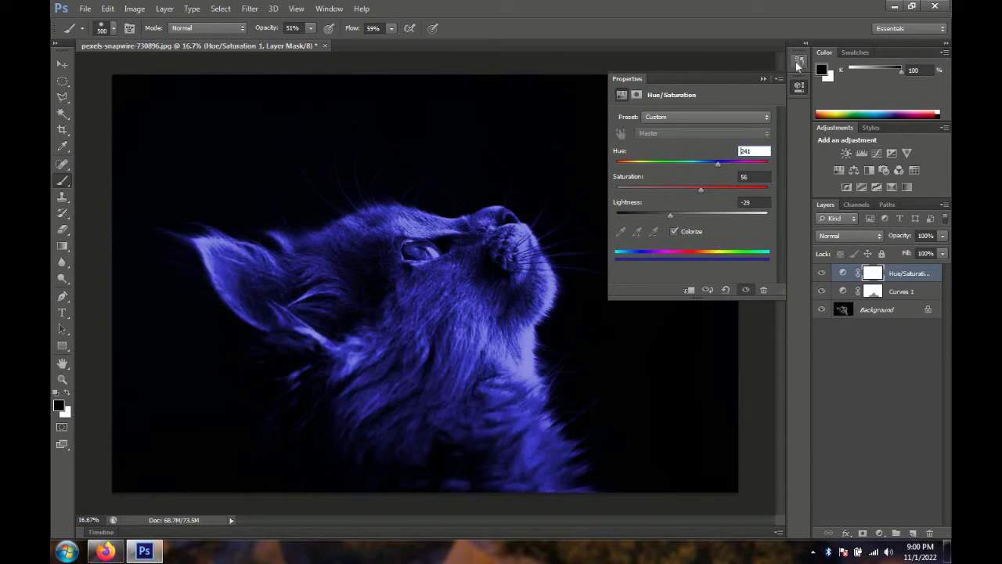
Paint black on the Hue/Saturation mask over the kitten's throat and chest.
click(765, 80)
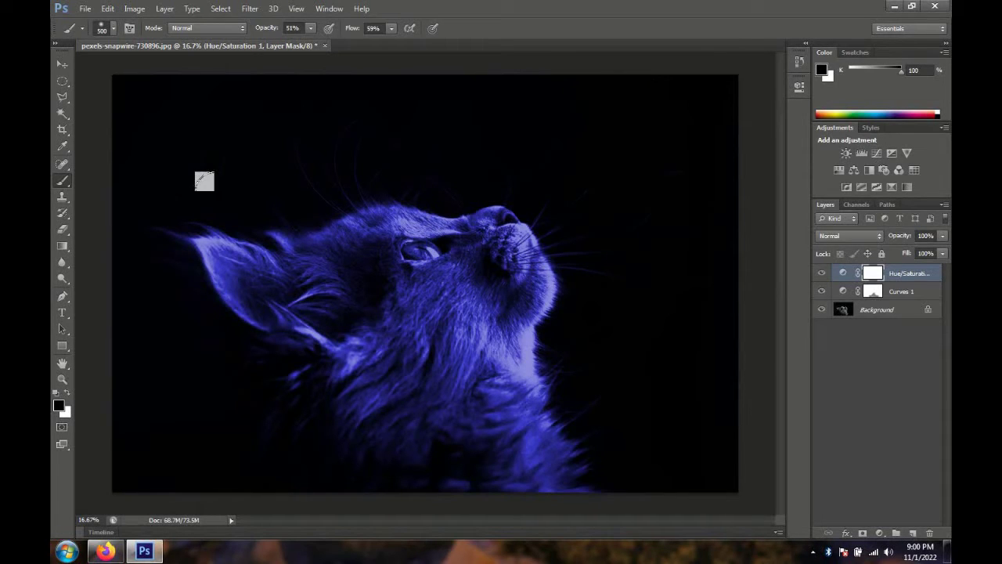
mouse_move(428, 444)
mouse_down()
mouse_move(506, 399)
mouse_move(536, 462)
mouse_move(488, 467)
mouse_move(525, 398)
mouse_move(434, 425)
mouse_move(398, 449)
mouse_move(378, 405)
mouse_move(344, 402)
mouse_up()
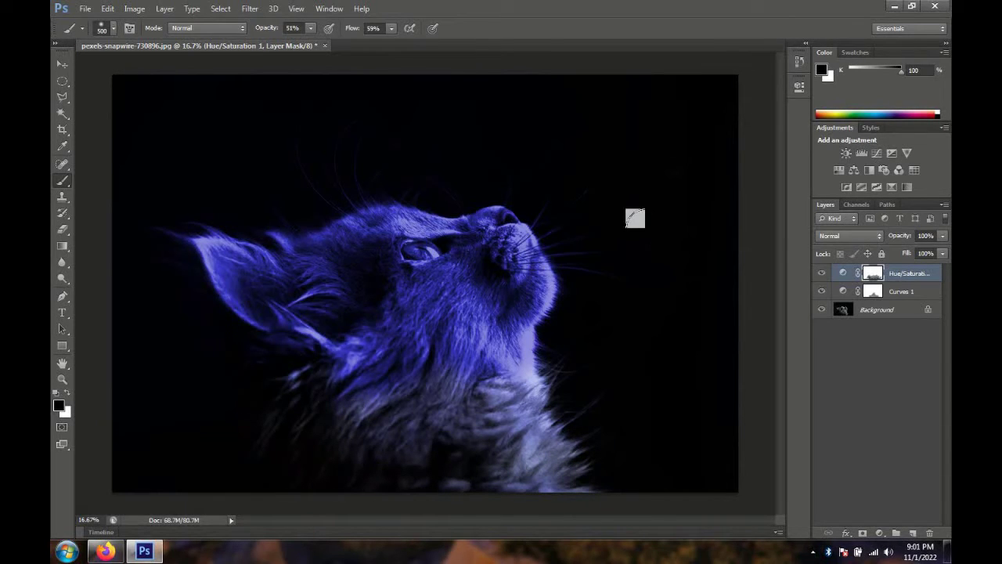
Place the purple butterfly PNG into the kitten document.
click(86, 8)
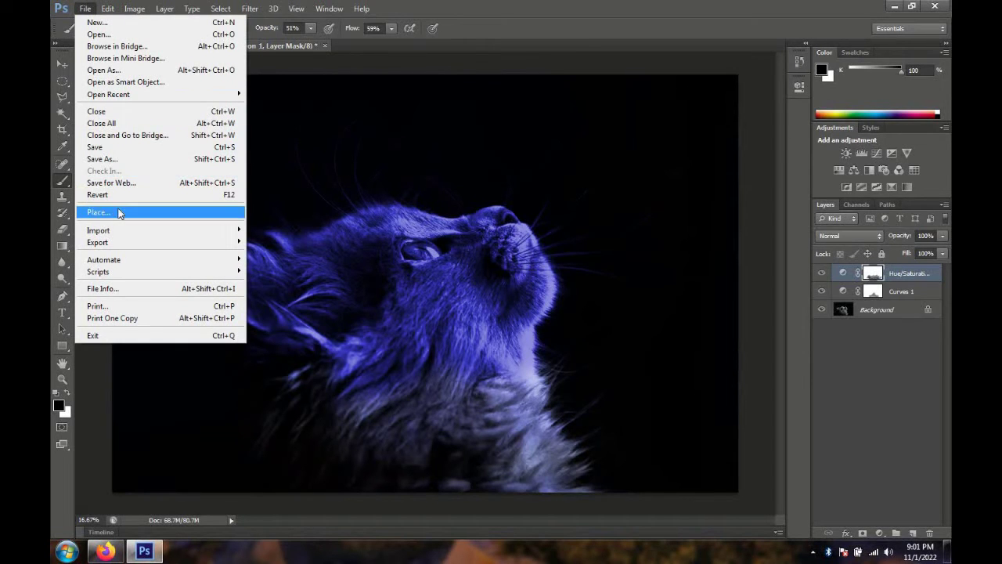
click(119, 213)
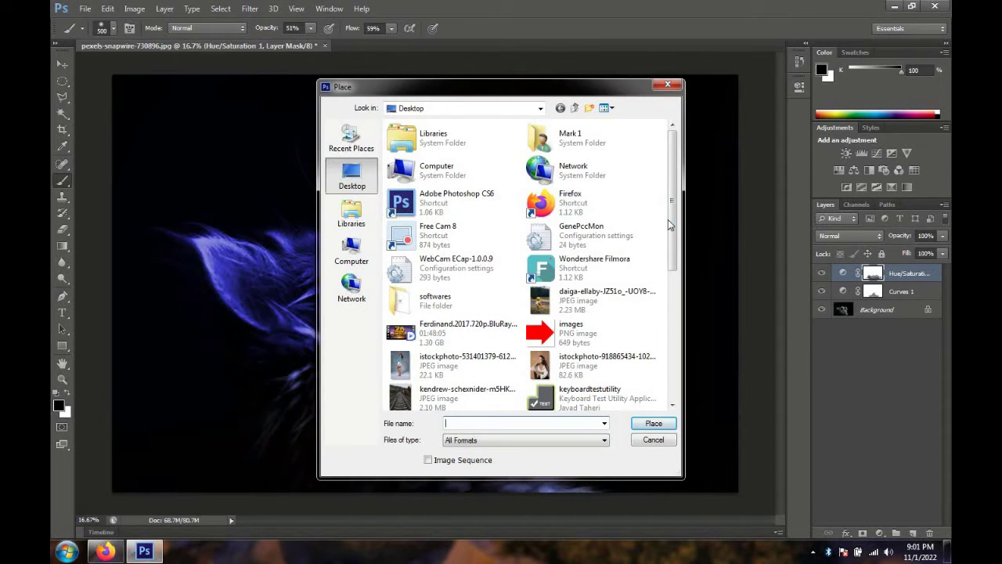
drag(669, 222, 672, 326)
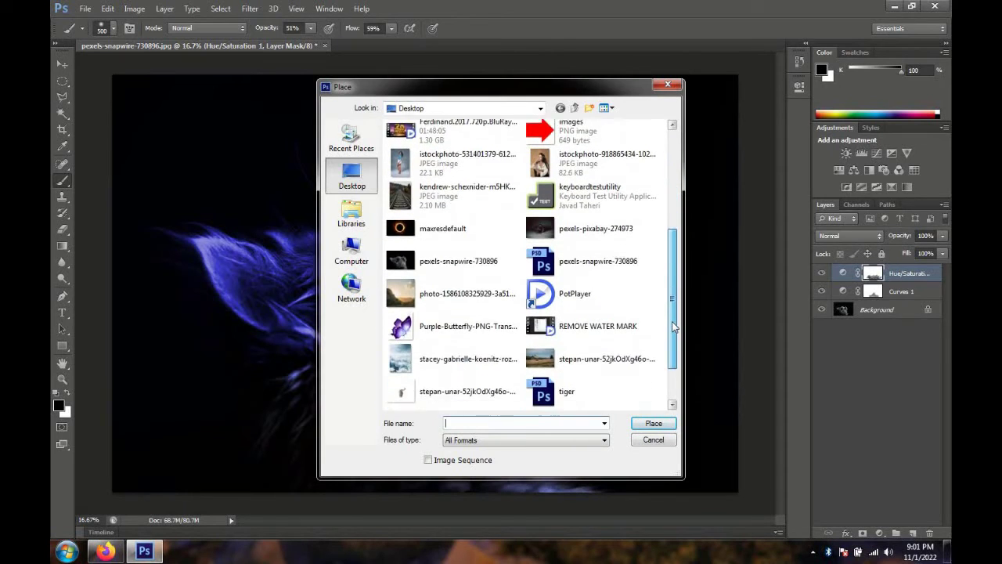
double_click(439, 331)
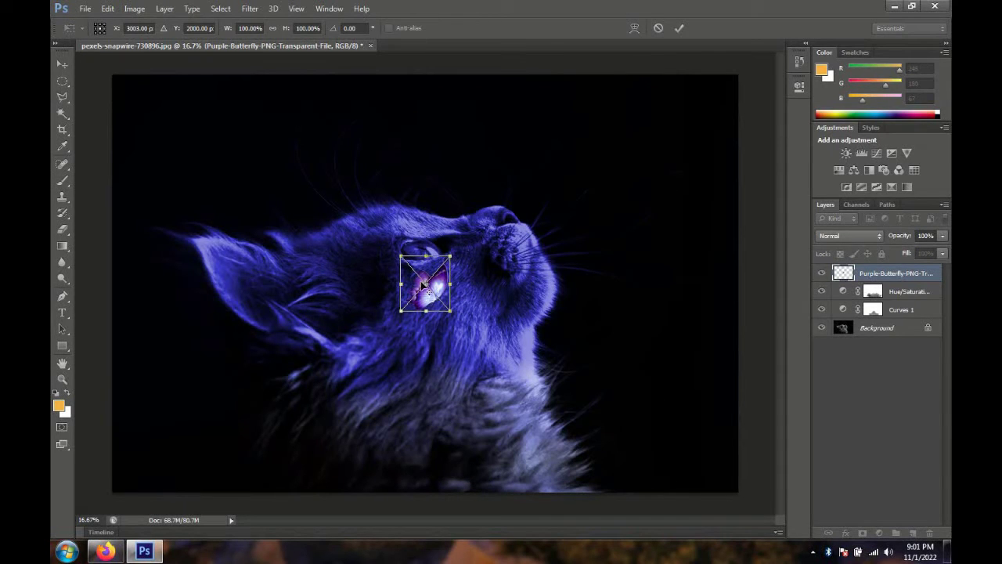
Flip the butterfly horizontally, enlarge to about 250%, tilt it, and position it above the nose.
drag(423, 297, 509, 131)
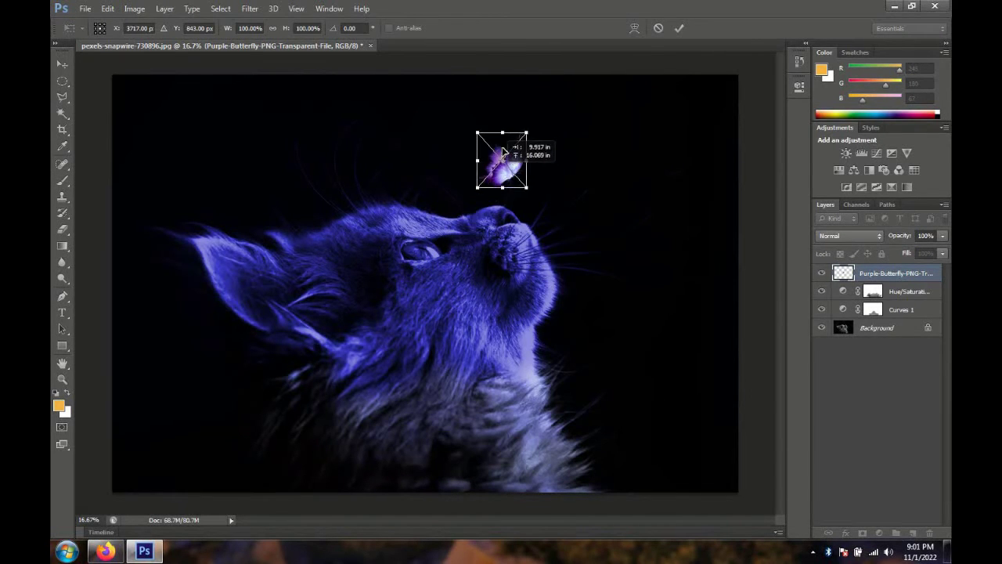
right_click(508, 130)
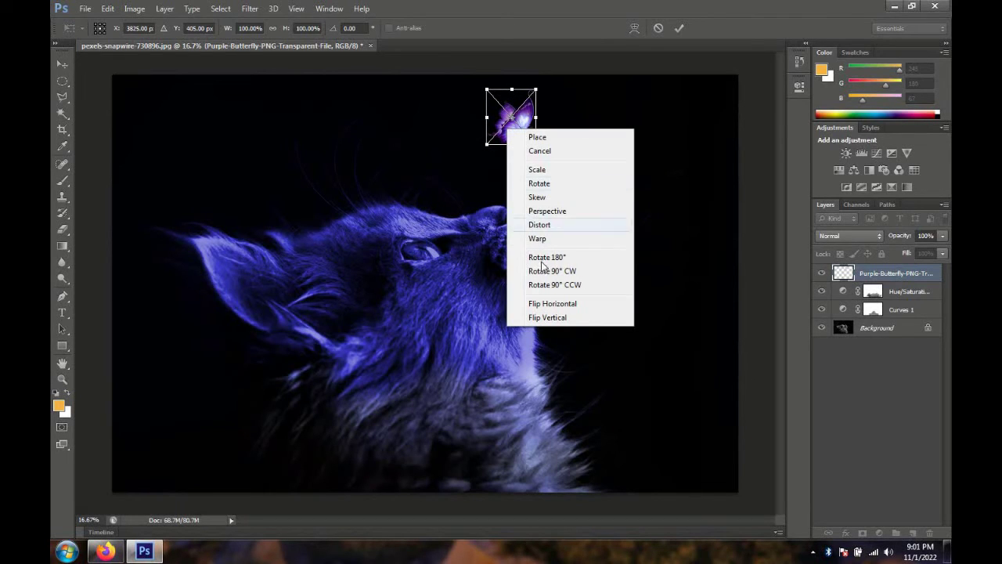
click(540, 304)
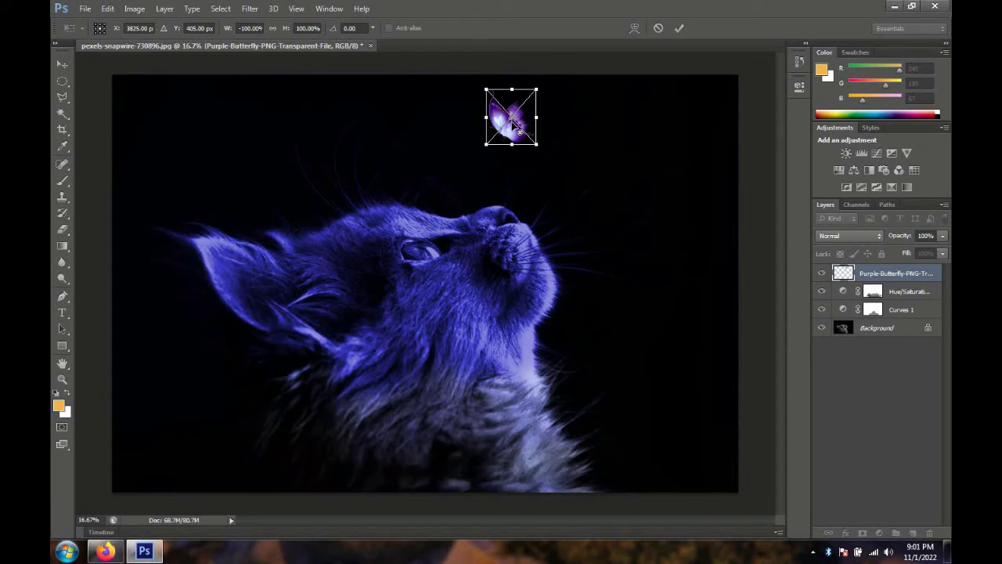
drag(535, 144, 670, 156)
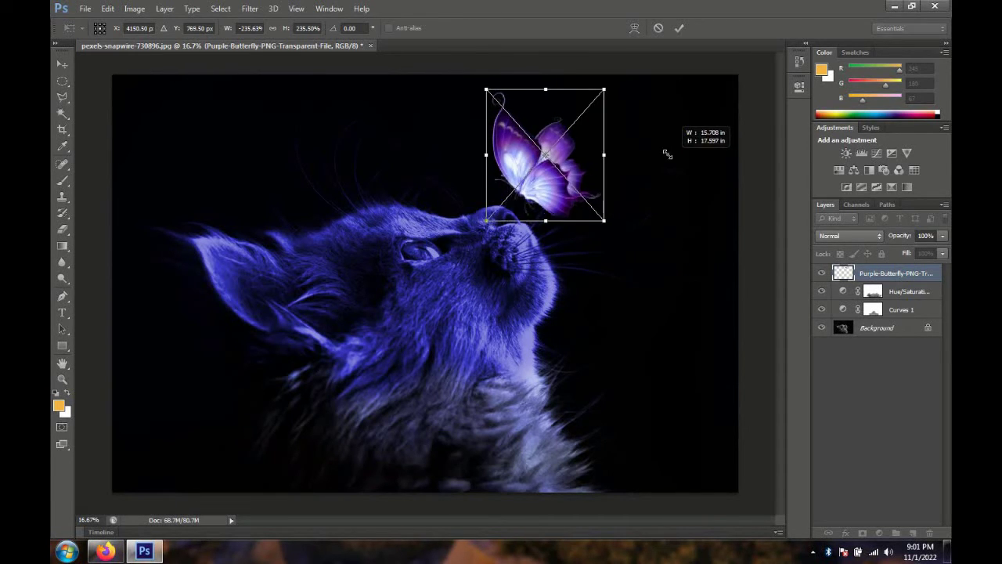
drag(639, 236, 638, 201)
drag(531, 185, 517, 171)
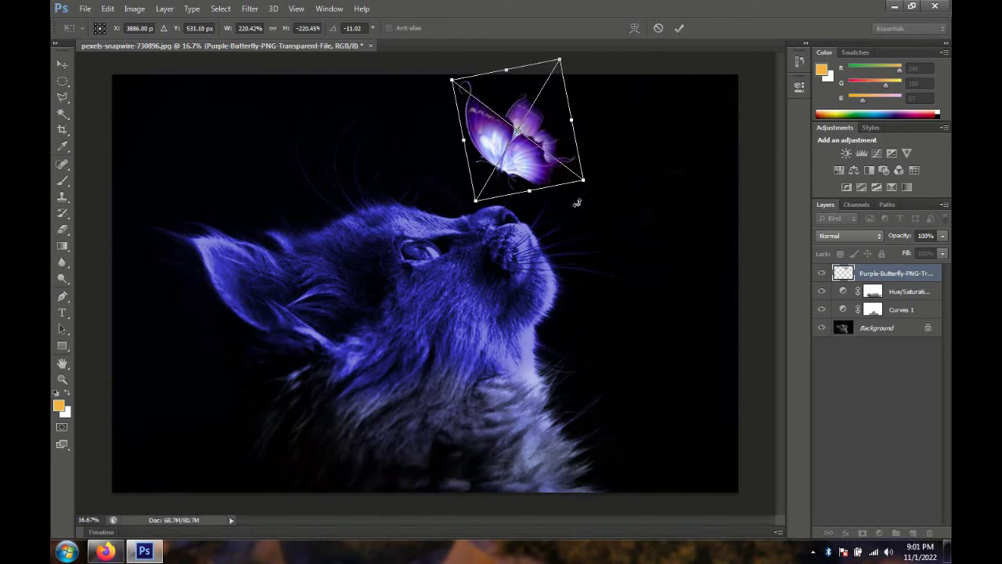
drag(593, 195, 599, 189)
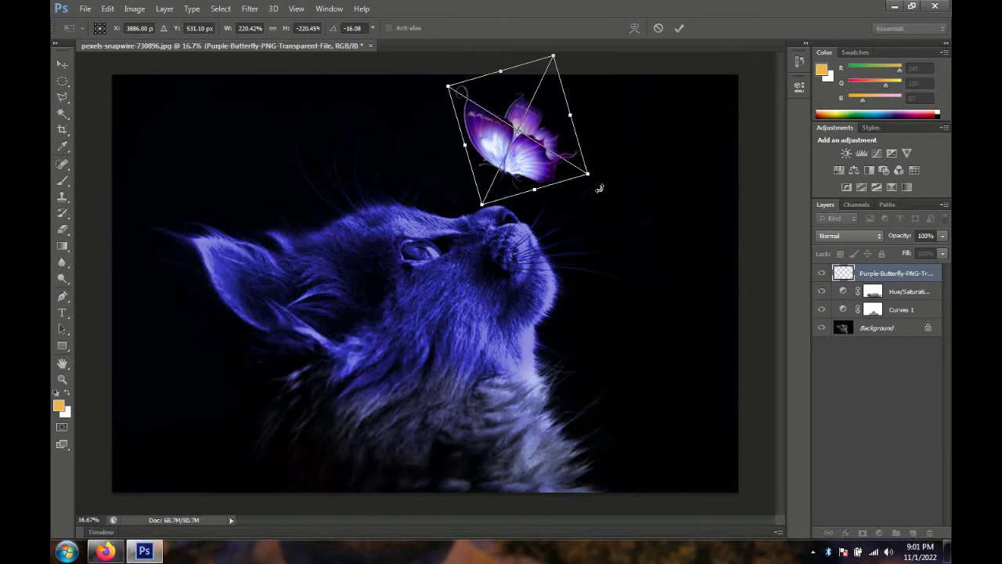
key(Return)
Rasterize the butterfly layer and nudge it slightly down and right.
key(b)
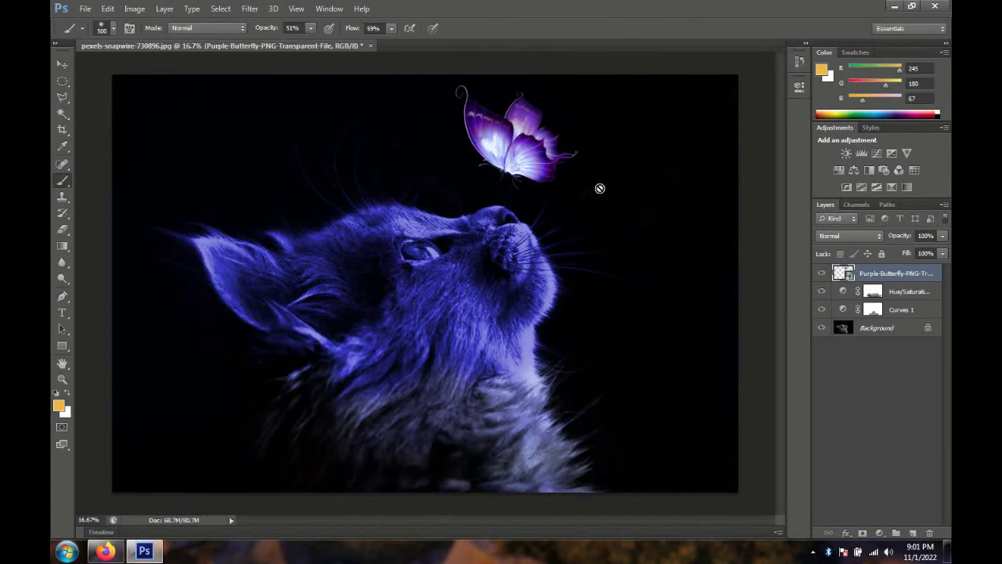
click(501, 160)
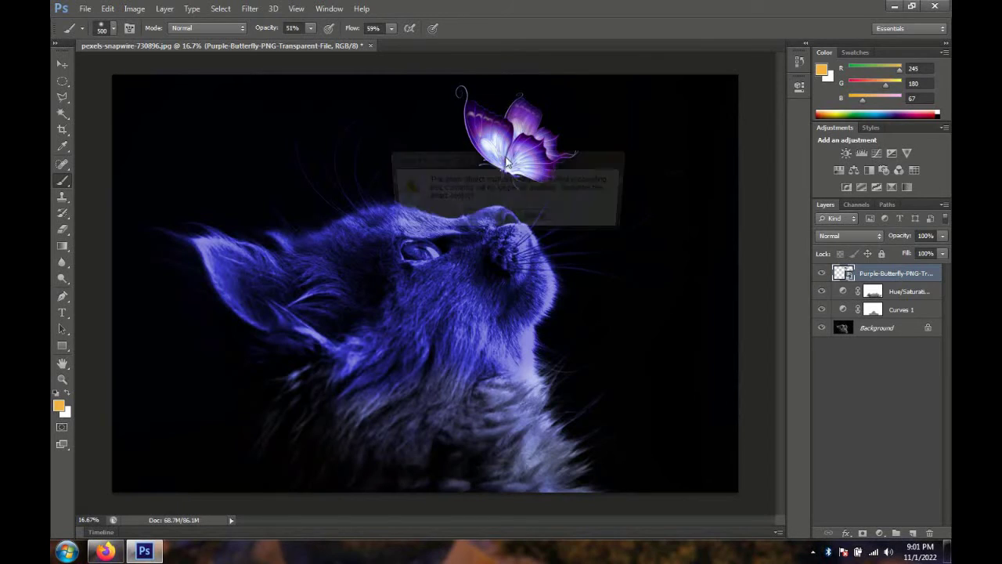
click(479, 220)
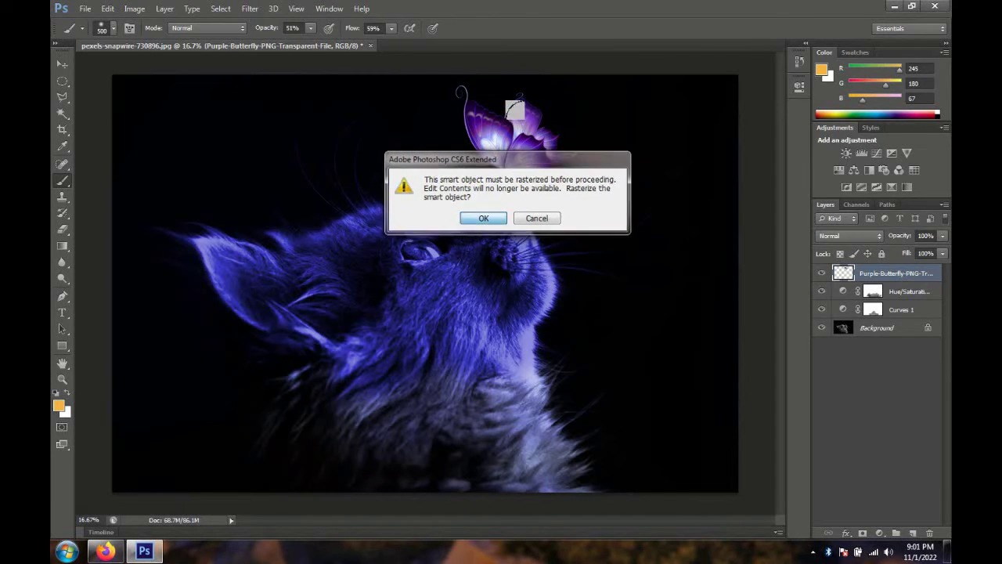
key(v)
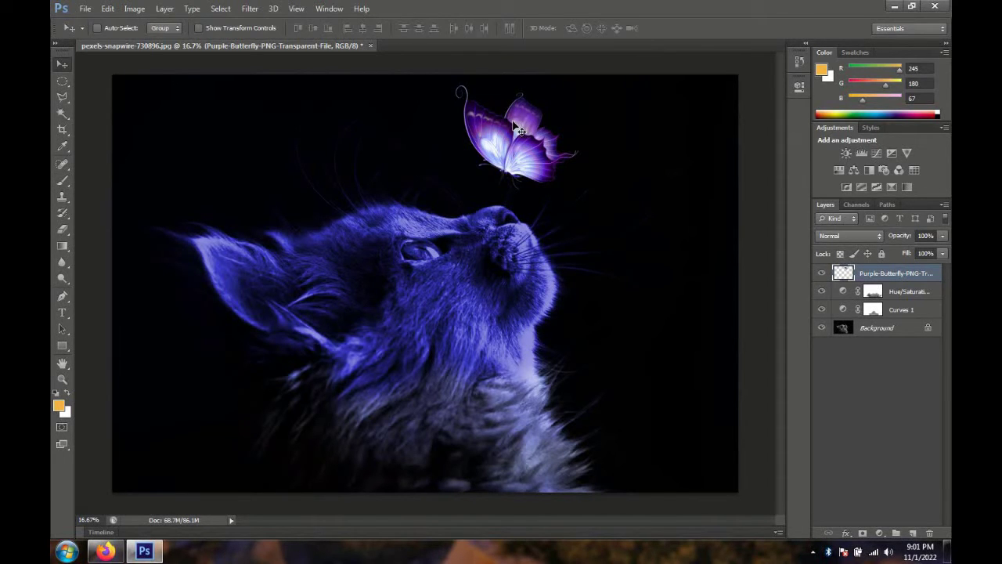
drag(532, 148, 539, 156)
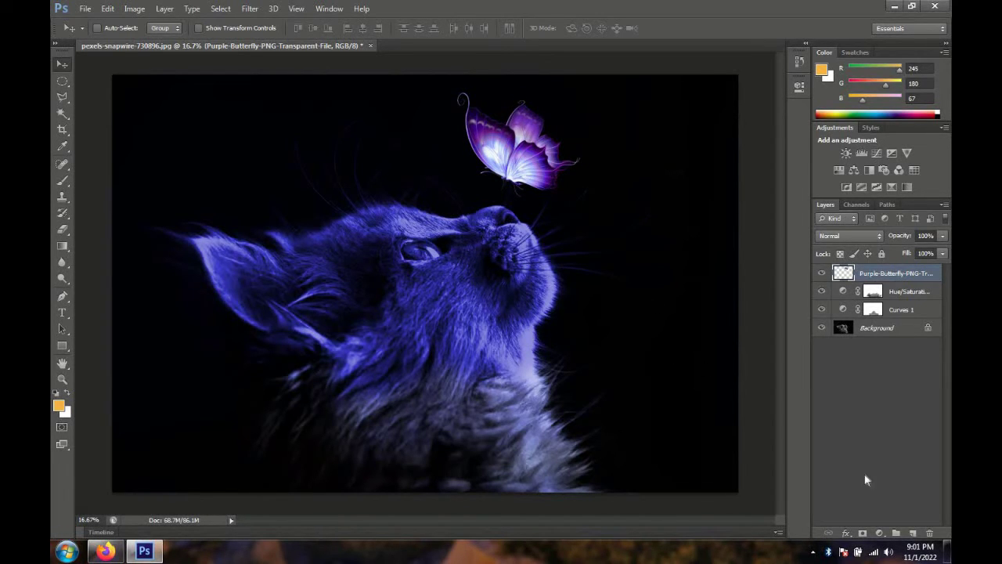
Add a Hue/Saturation layer clipped to the butterfly, colorized at Hue 244, Saturation 78.
click(879, 533)
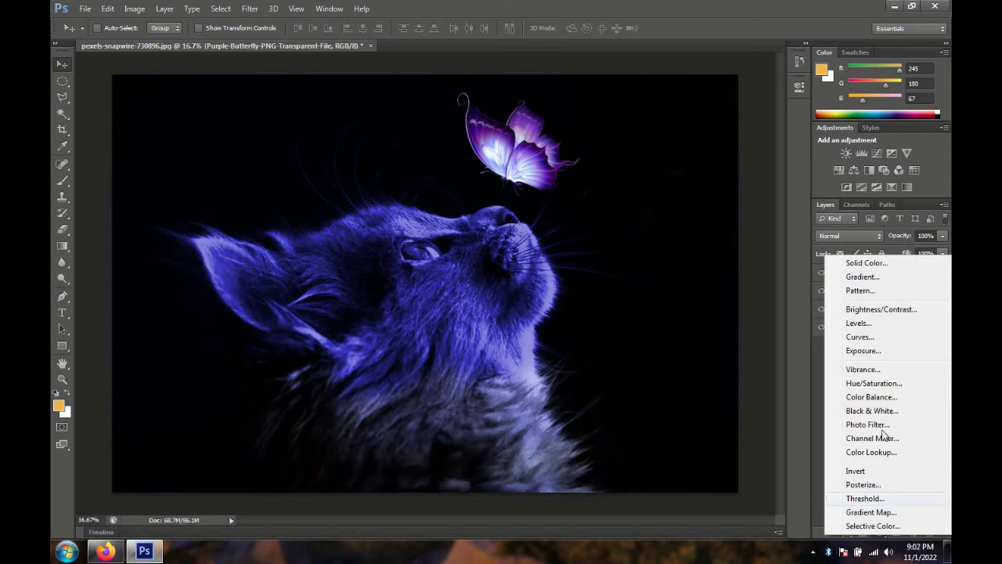
click(875, 383)
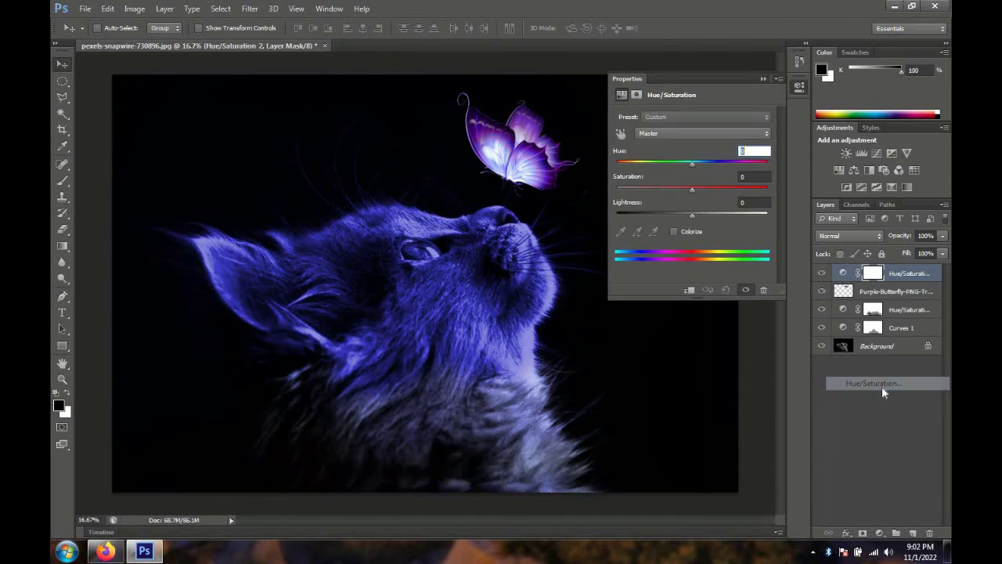
click(689, 291)
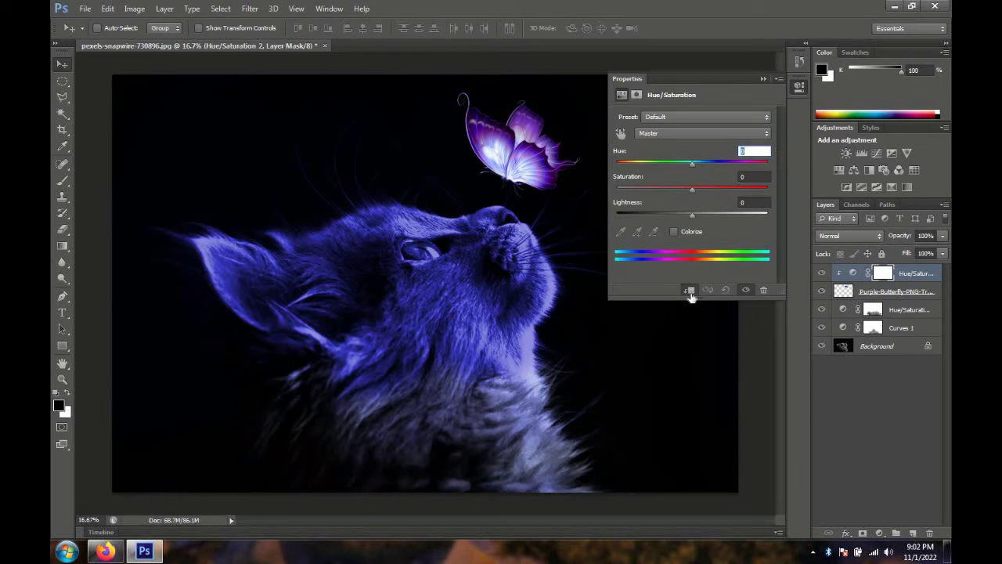
click(674, 232)
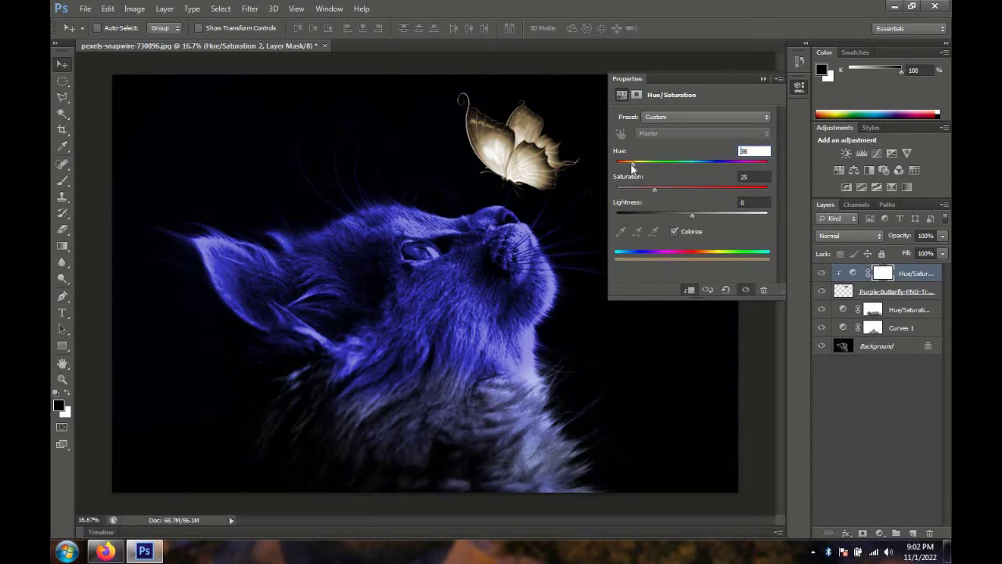
drag(703, 174, 711, 169)
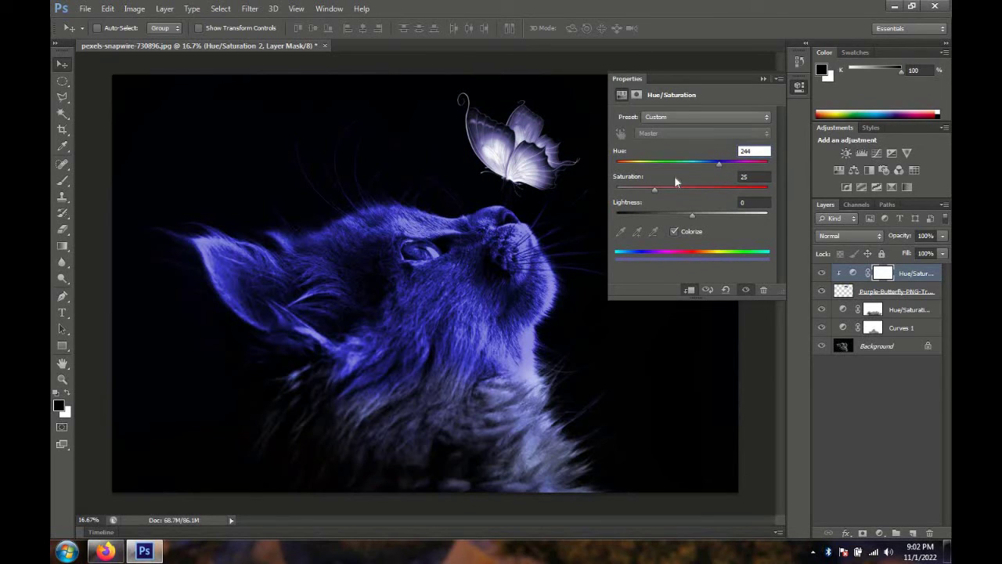
drag(656, 189, 731, 189)
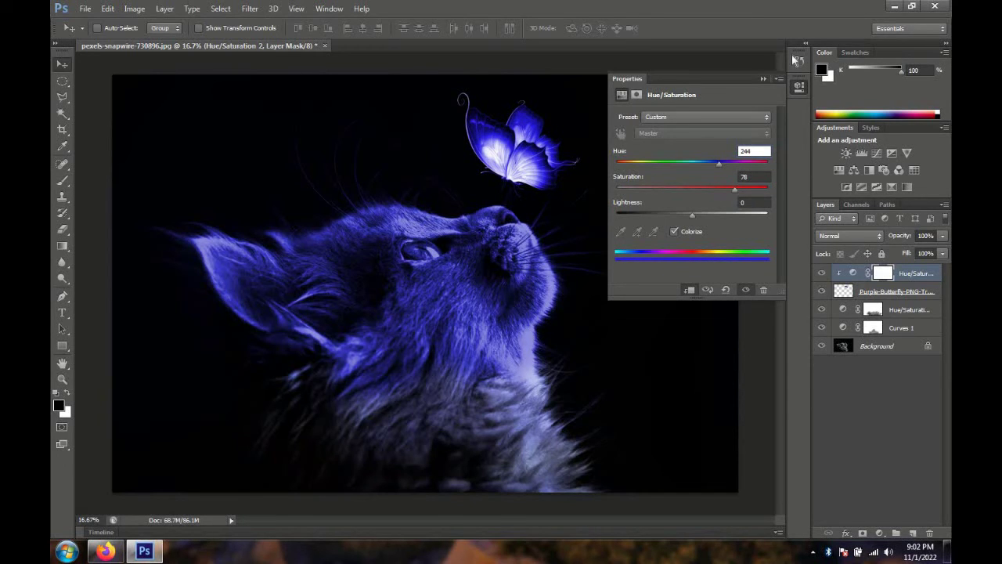
click(762, 81)
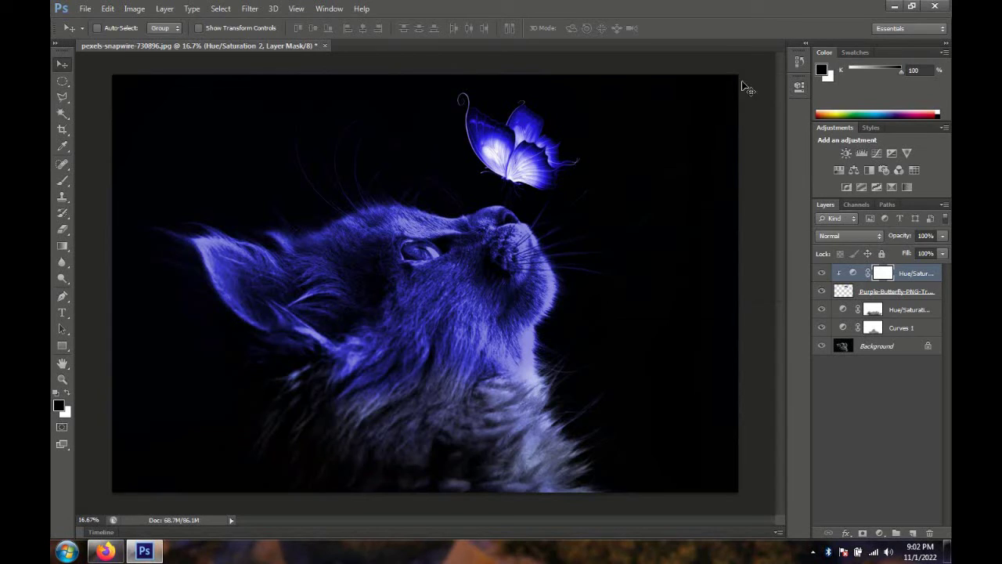
Apply a Gaussian Blur with a lowered radius to the Hue/Saturation 2 mask.
click(247, 10)
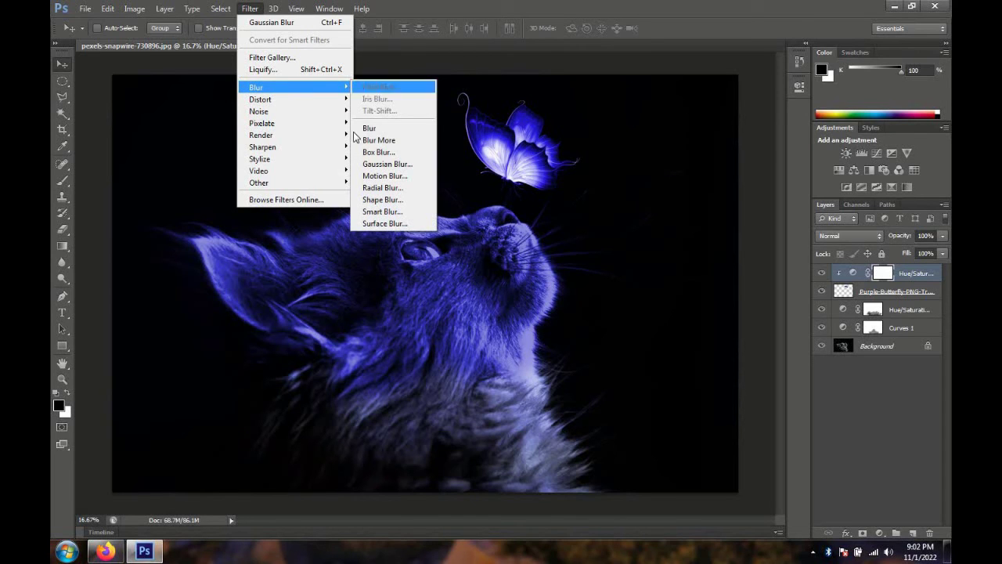
click(365, 165)
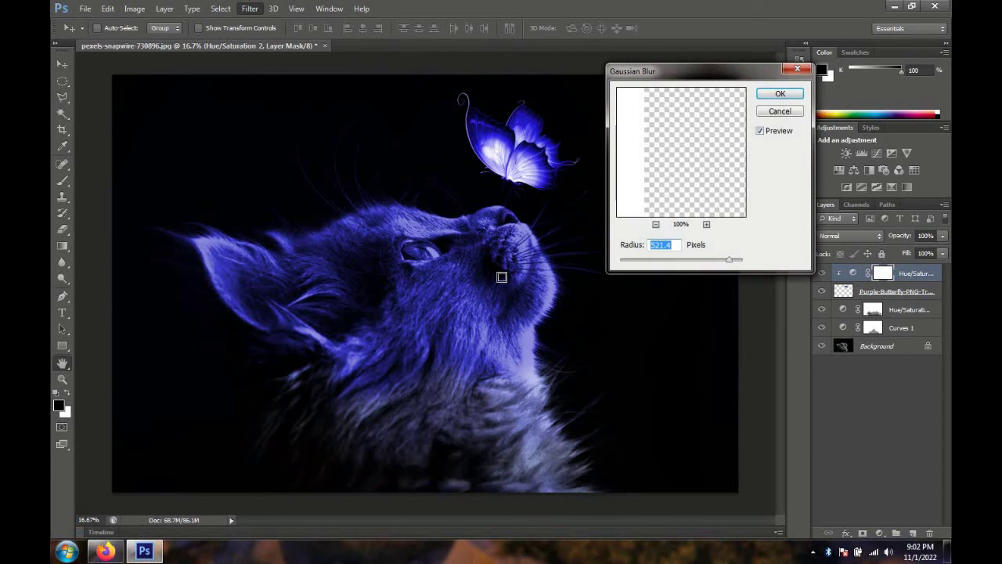
mouse_move(730, 265)
mouse_down()
mouse_move(691, 271)
mouse_move(717, 273)
mouse_up()
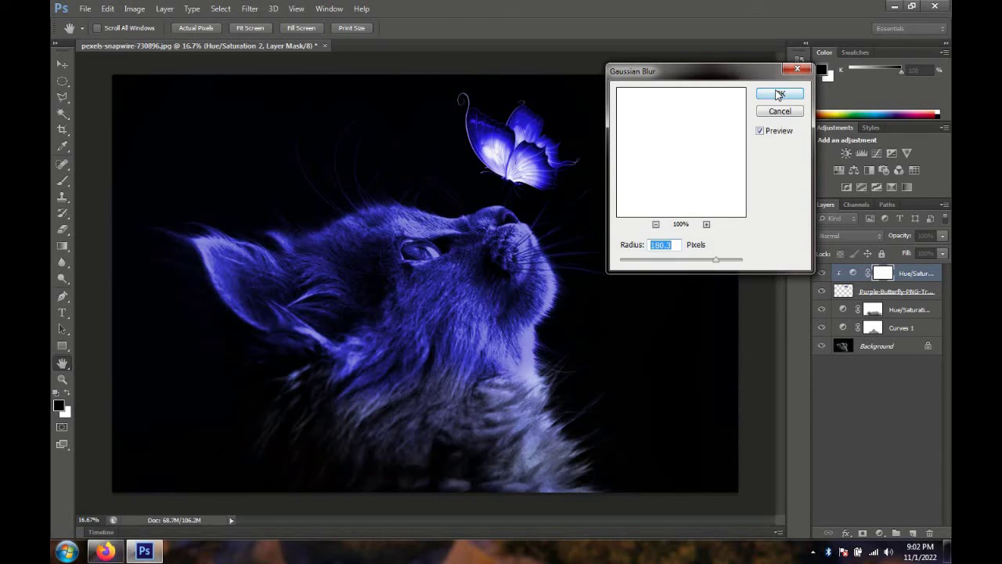
click(778, 94)
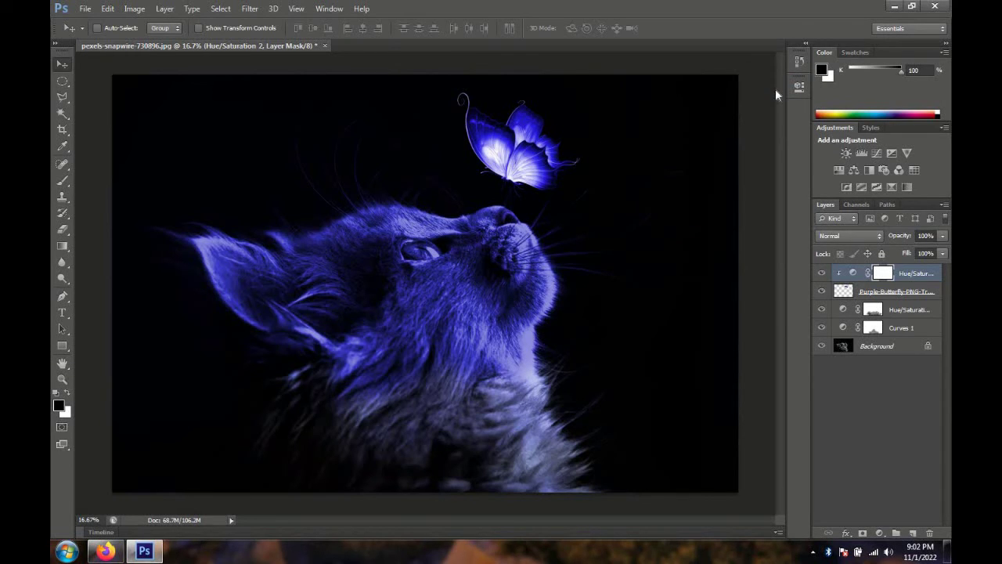